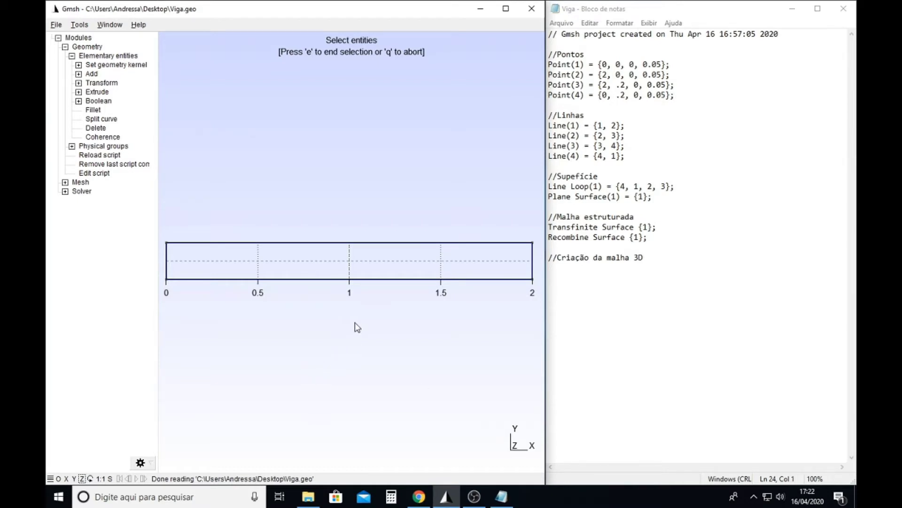
- Add an Extrude command with the translation vector {0, 0, 0.15} below the "Criação da malha 3D" comment in the Viga script
left_click_drag(354, 322, 288, 368)
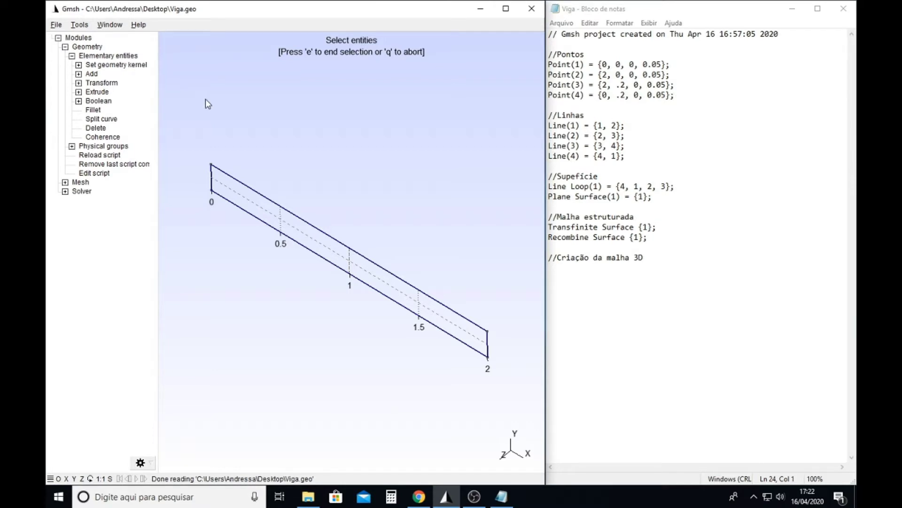
left_click(78, 92)
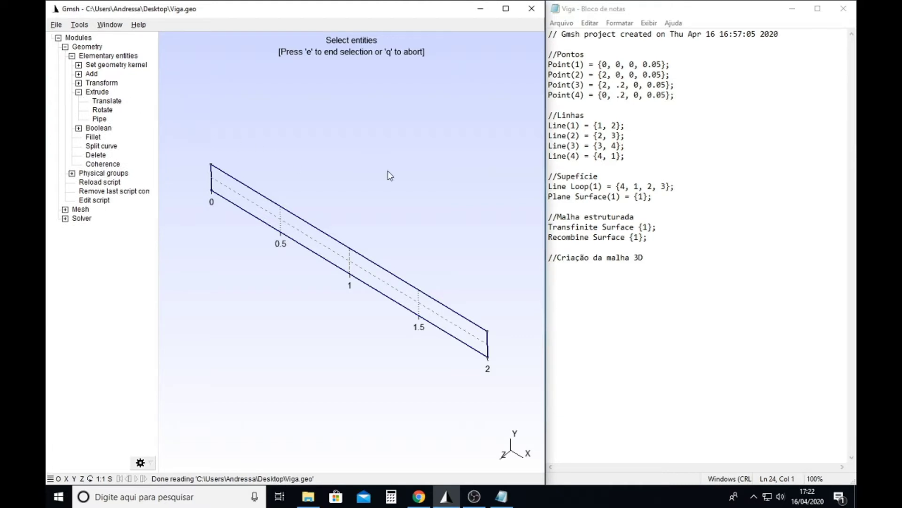
left_click(588, 278)
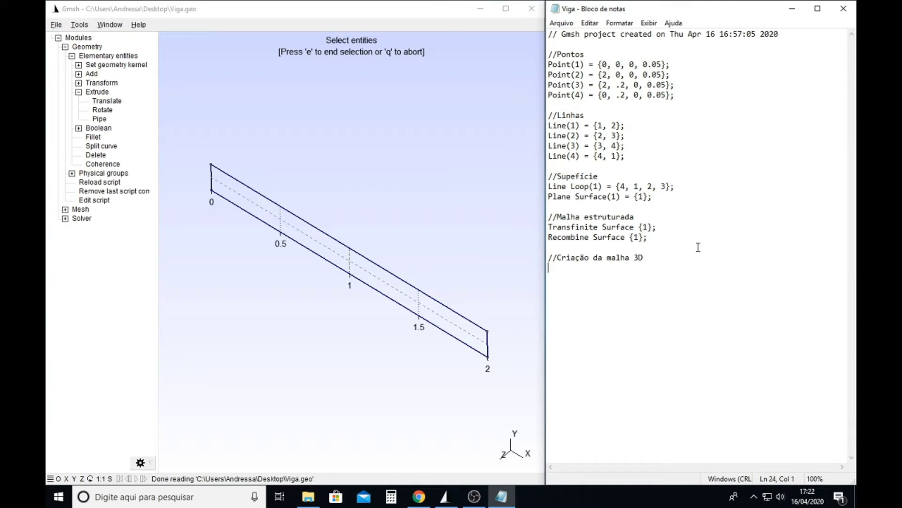
key("Return")
type("Extrude{}")
key("Left")
key("Right")
key("Left")
type("0, 0, 0.15")
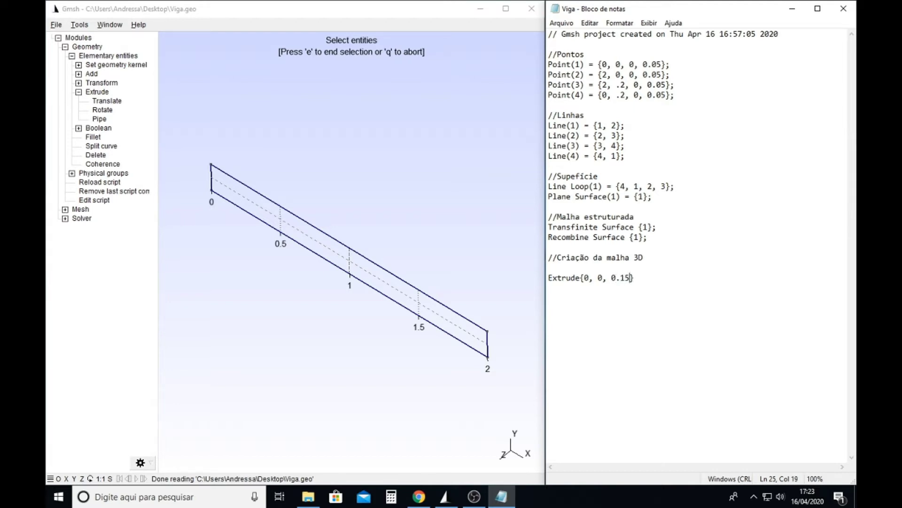
- Give the Extrude command a braced block containing Surface{1}; and reload the script in Gmsh
key("End")
type("{")
key("Left")
key("Return")
key("Return")
key("Return")
type("}")
key("Up")
key("Tab")
type("Surface{};")
key("Left")
key("Left")
type("1")
left_click(109, 184)
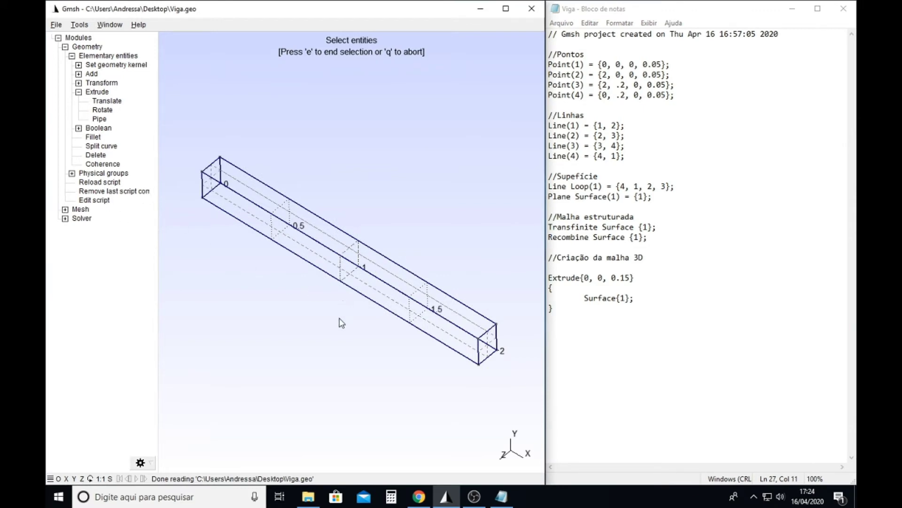
left_click_drag(334, 359, 332, 336)
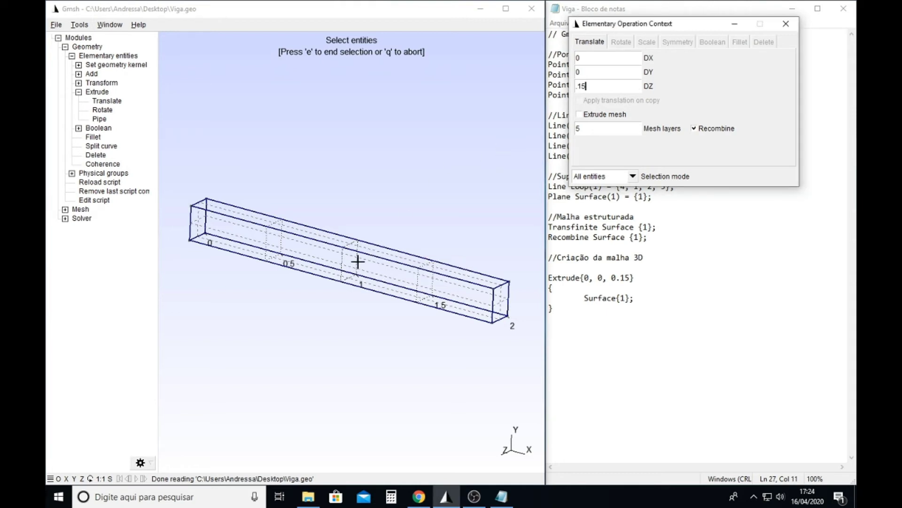
left_click(364, 180)
key("q")
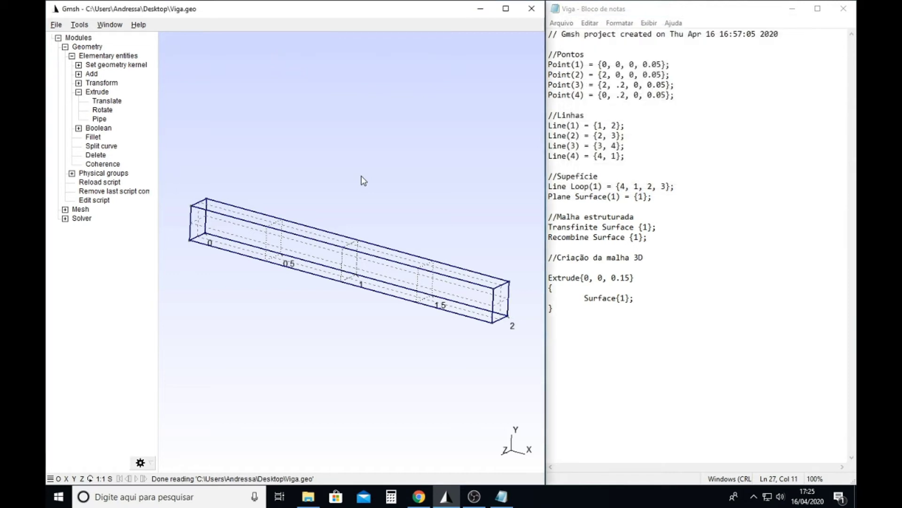
- Generate the 3D mesh of the extruded beam
mouse_move(298, 313)
left_mouse_down()
mouse_move(316, 304)
mouse_move(317, 317)
mouse_move(329, 312)
mouse_move(308, 313)
left_mouse_up()
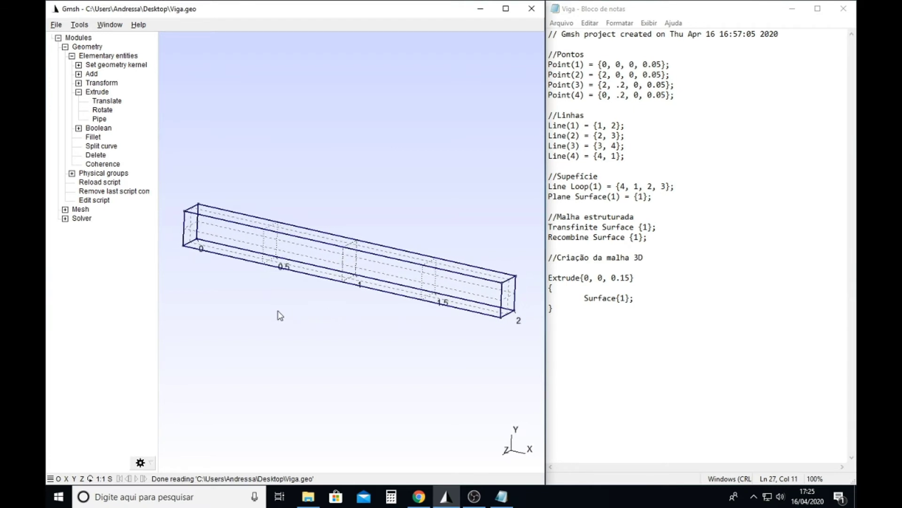
left_click(65, 209)
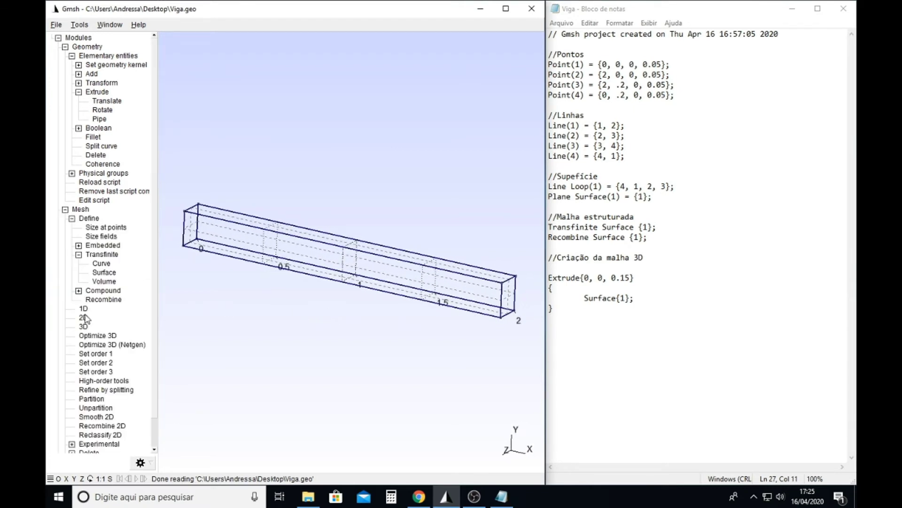
left_click(87, 328)
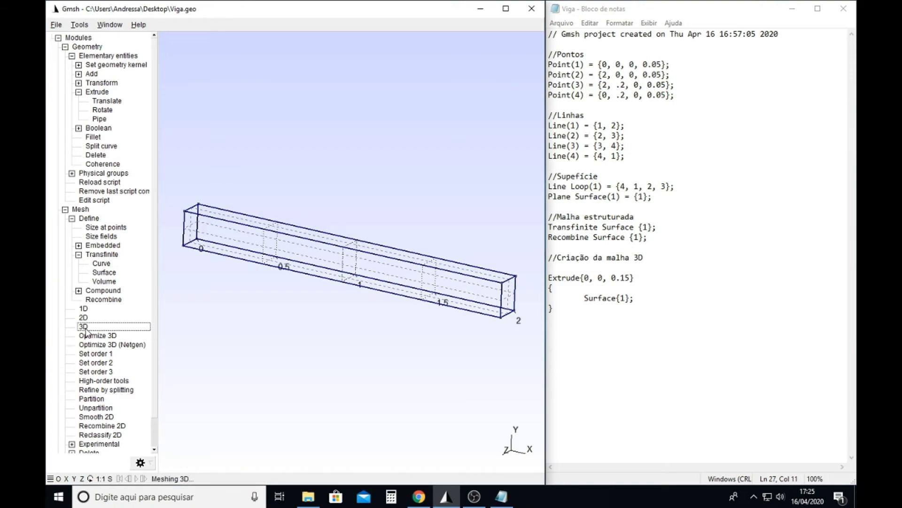
- Examine the beam's 3D mesh up close, along the Z axis and in perspective towards its end at X = 2
scroll(383, 292, "up", 5)
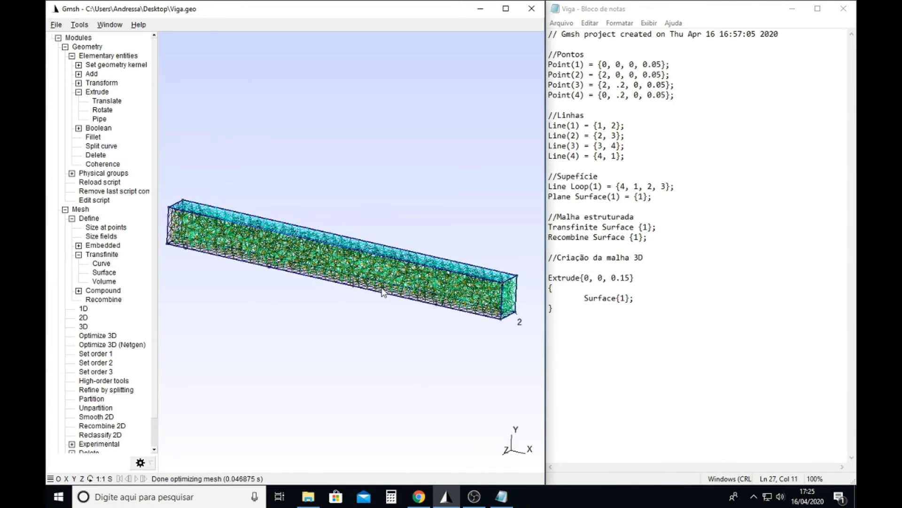
scroll(384, 293, "up", 6)
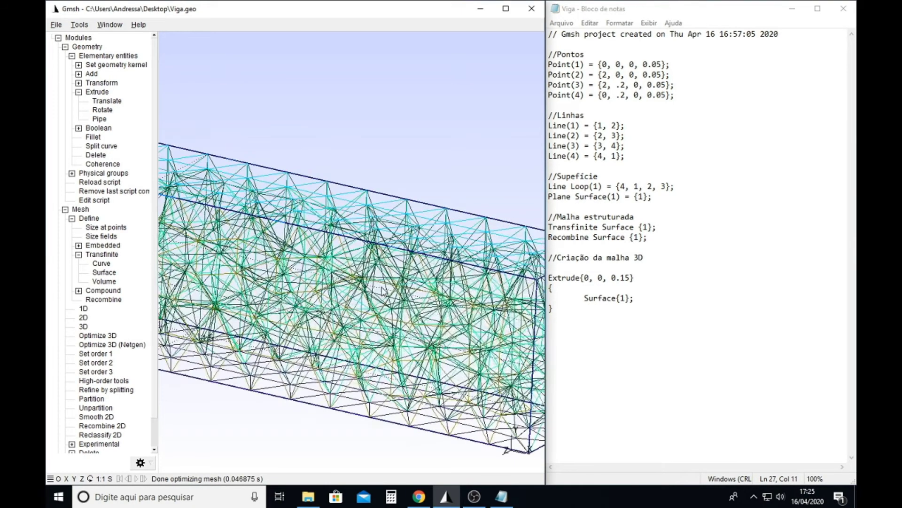
left_click_drag(410, 350, 381, 365)
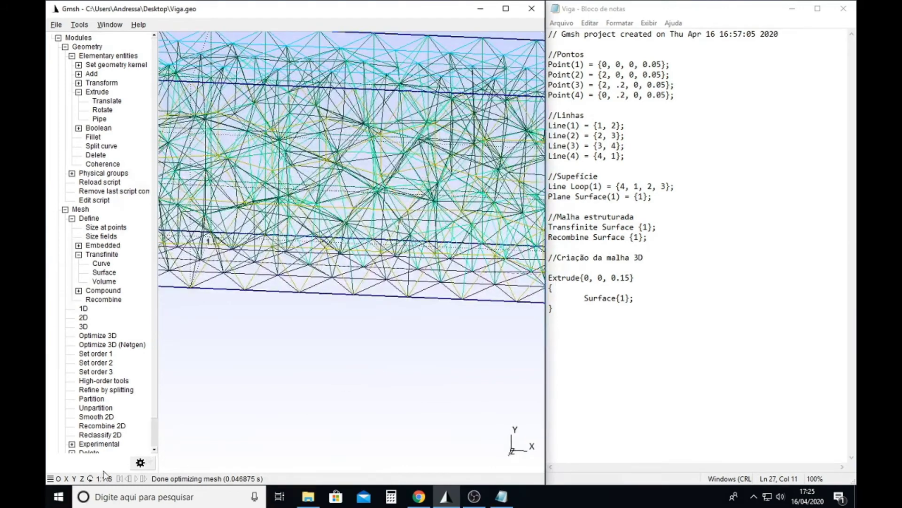
left_click(83, 478)
scroll(339, 265, "up", 3)
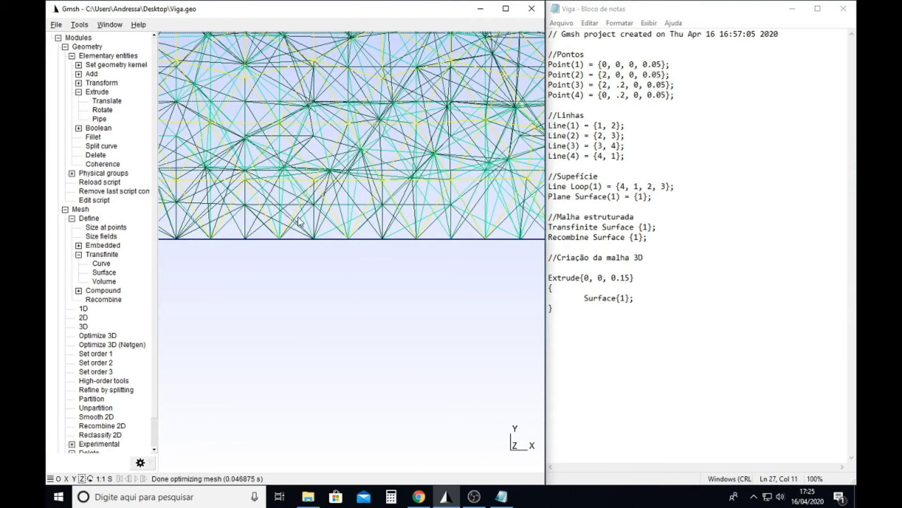
scroll(350, 300, "down", 3)
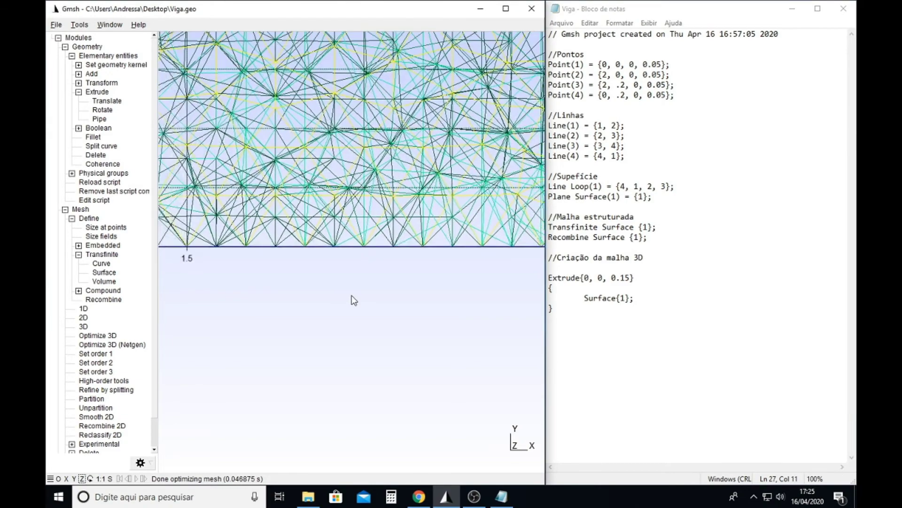
scroll(354, 300, "down", 2)
scroll(354, 300, "down", 5)
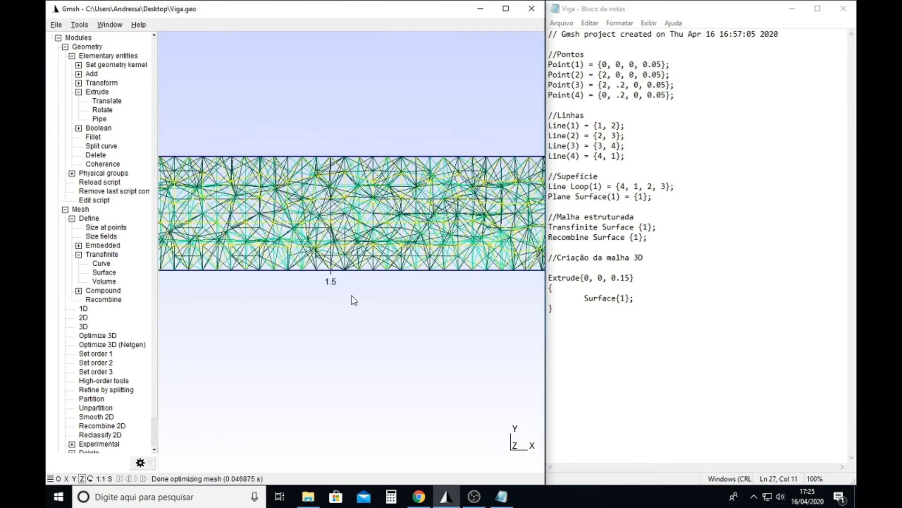
scroll(353, 299, "down", 3)
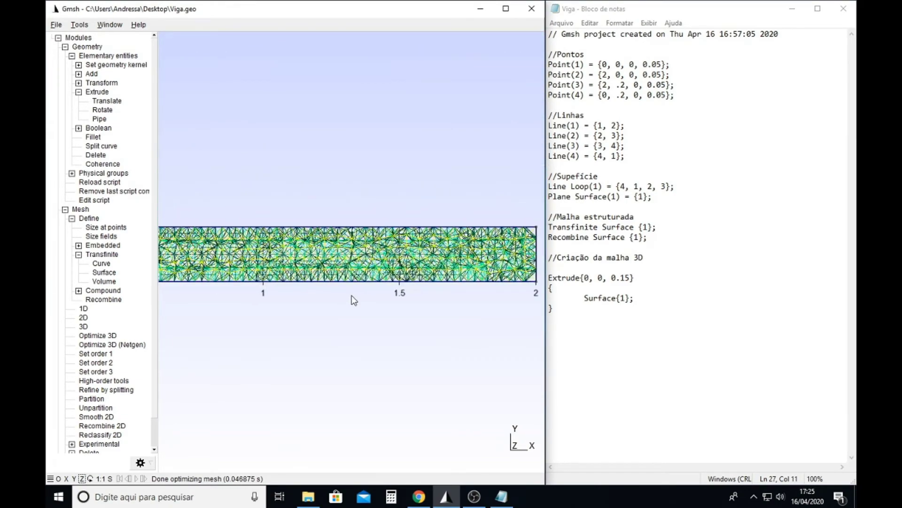
left_click_drag(403, 301, 293, 356)
right_click_drag(294, 356, 388, 360)
scroll(389, 360, "down", 5)
scroll(387, 350, "up", 10)
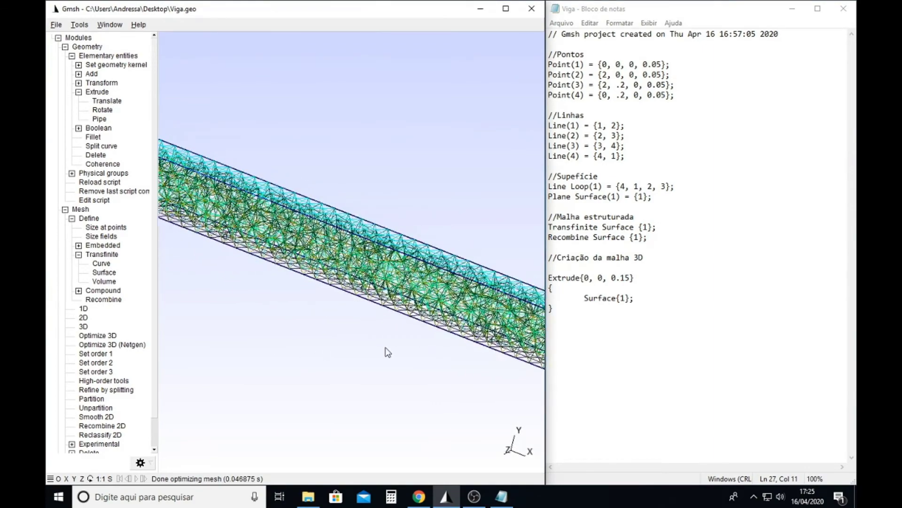
right_click_drag(469, 363, 330, 348)
mouse_move(372, 369)
left_mouse_down()
mouse_move(438, 405)
mouse_move(438, 395)
mouse_move(371, 386)
mouse_move(385, 364)
left_mouse_up()
left_click_drag(249, 326, 233, 349)
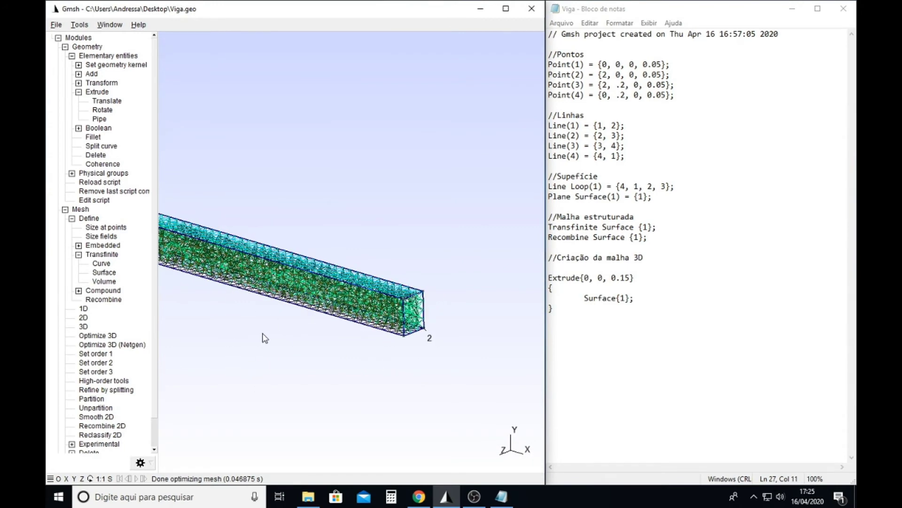
right_click_drag(238, 338, 314, 306)
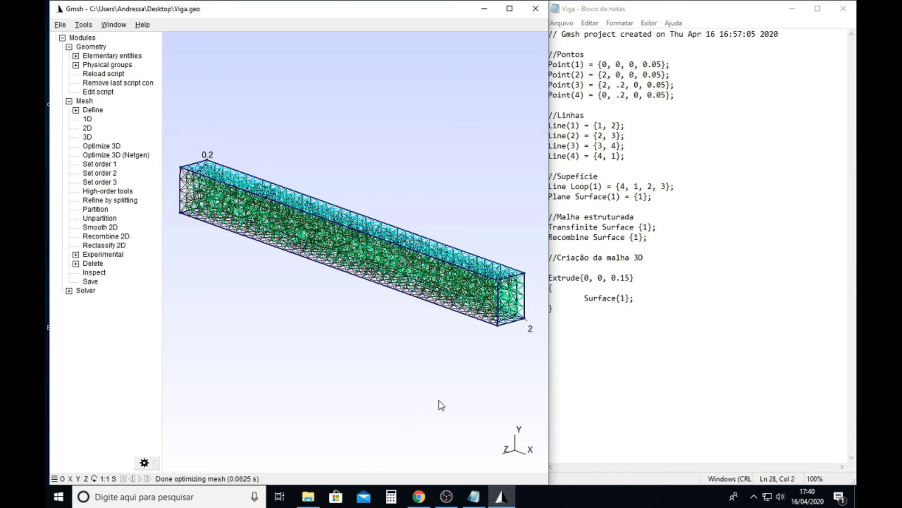
- Add the line Layers{1}; below Surface{1}; in the script's Extrude block
left_click(685, 339)
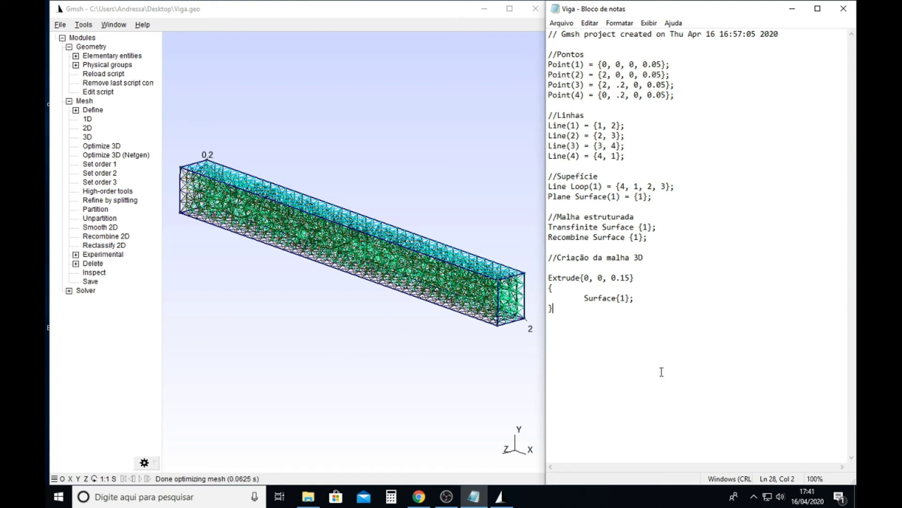
left_click(640, 300)
key("Return")
key("Tab")
type("Layers{1};")
- Add the line Recombine; below Layers{1}; in the Extrude block
key("Return")
key("Tab")
type("Recom")
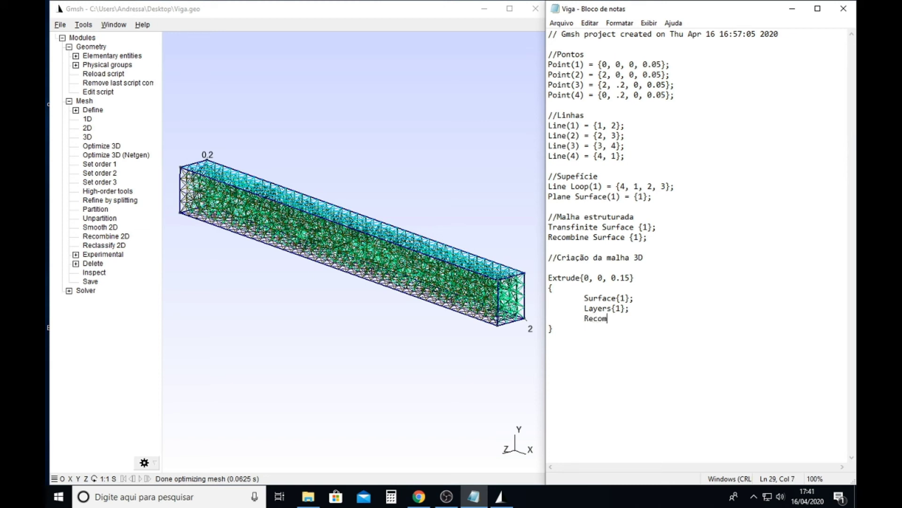
type("bine;")
- Reload the updated script in Gmsh and regenerate the beam's 3D mesh
left_click(108, 74)
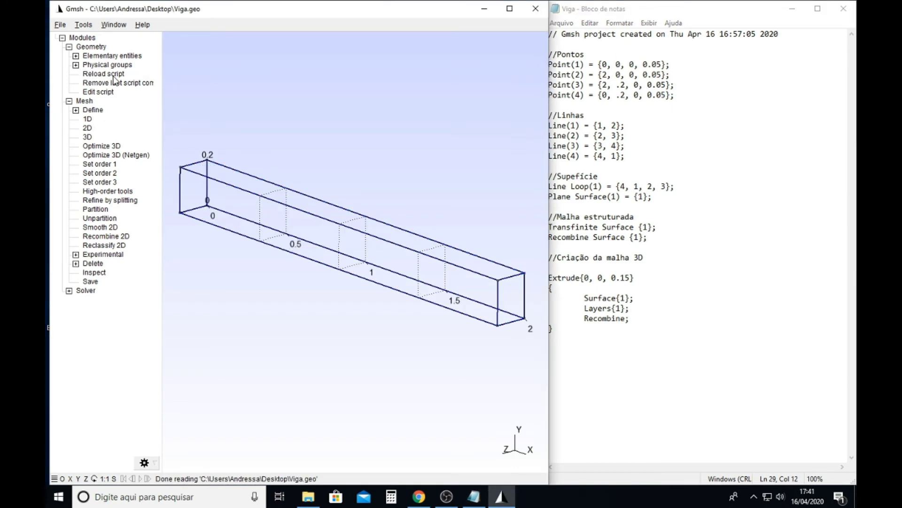
left_click(97, 137)
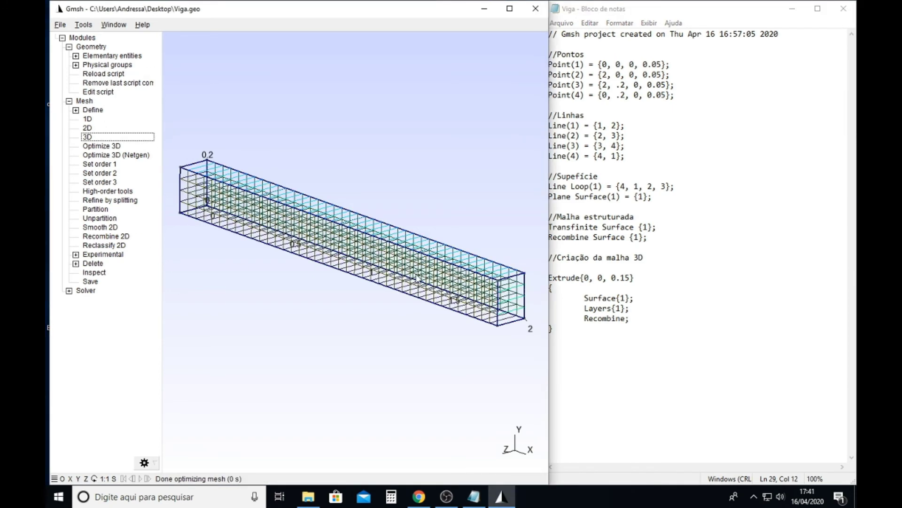
scroll(414, 280, "up", 5)
scroll(415, 280, "up", 4)
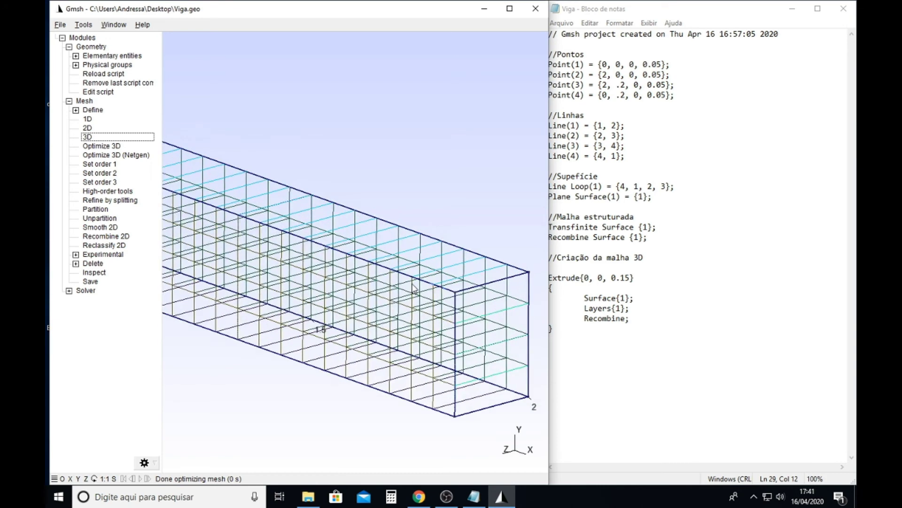
scroll(330, 390, "down", 2)
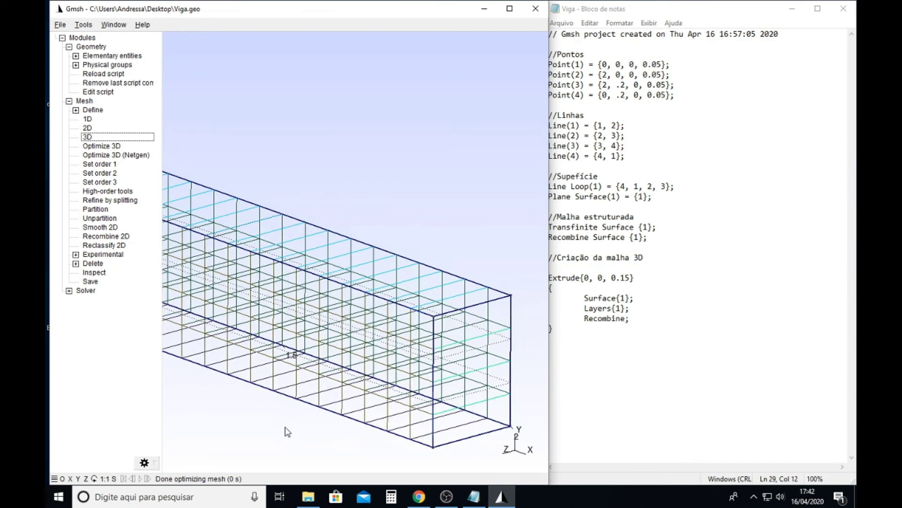
- Examine the regenerated mesh along the beam's length, viewed along the Z axis
left_click(86, 479)
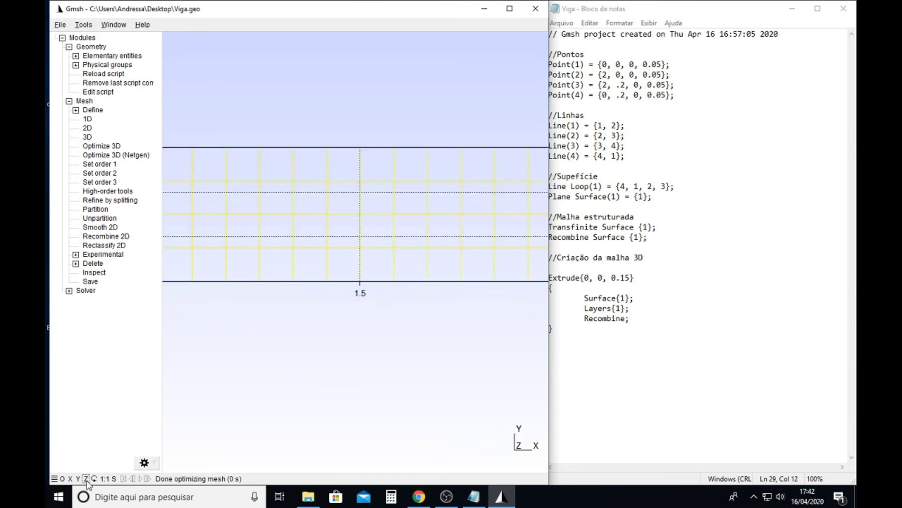
scroll(353, 344, "down", 2)
scroll(352, 343, "down", 8)
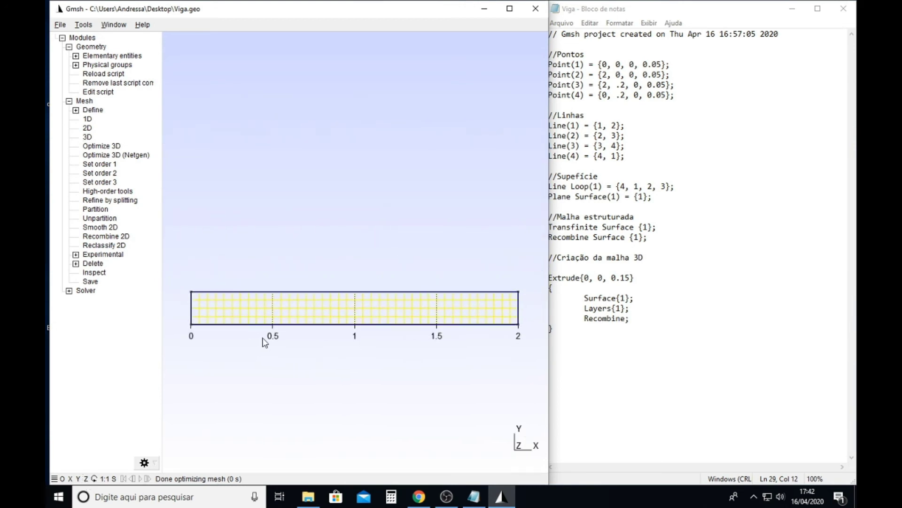
right_click_drag(246, 365, 256, 341)
scroll(276, 317, "up", 1)
scroll(278, 320, "up", 6)
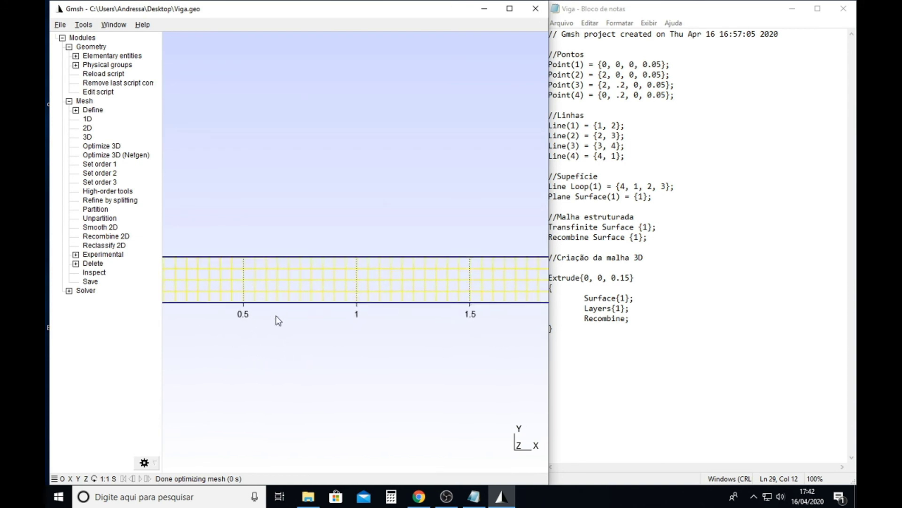
scroll(295, 302, "up", 2)
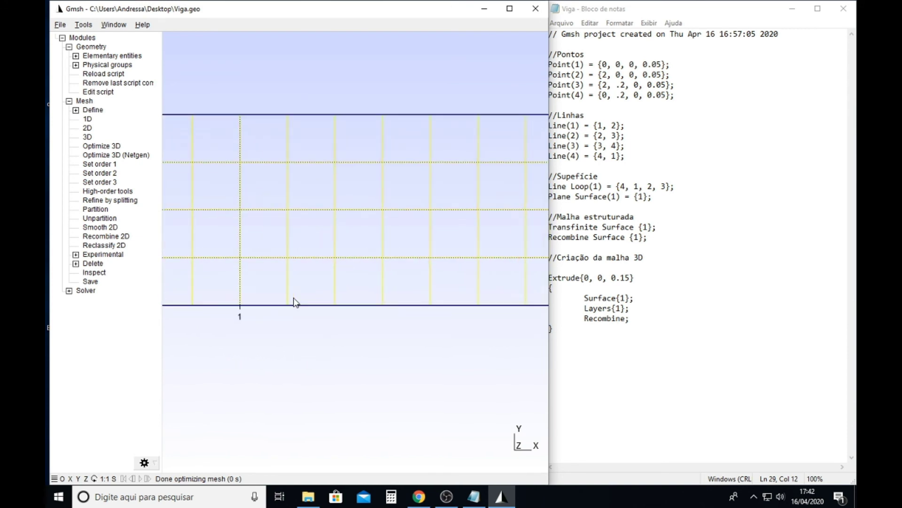
scroll(294, 303, "down", 8)
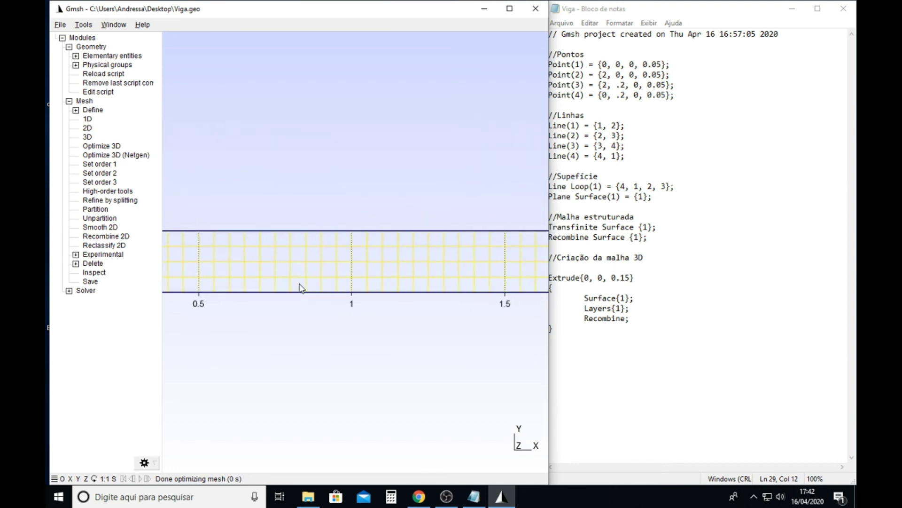
scroll(303, 301, "down", 3)
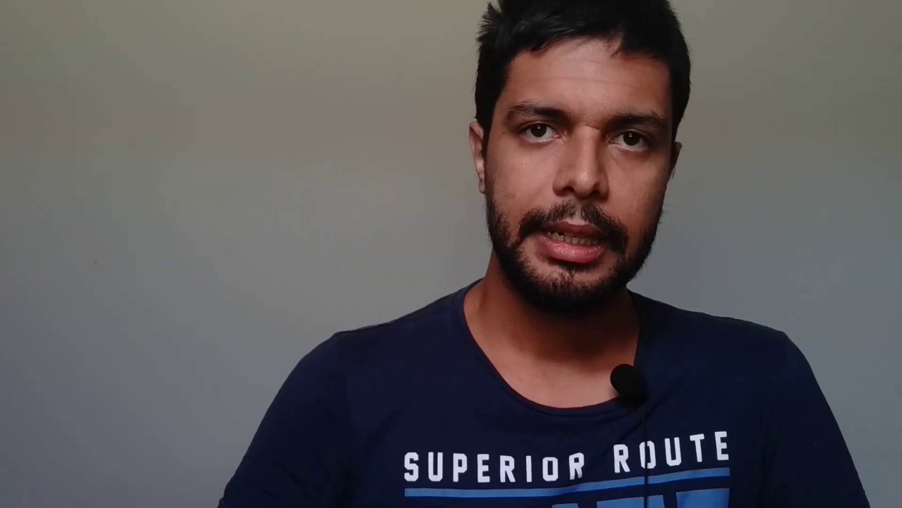